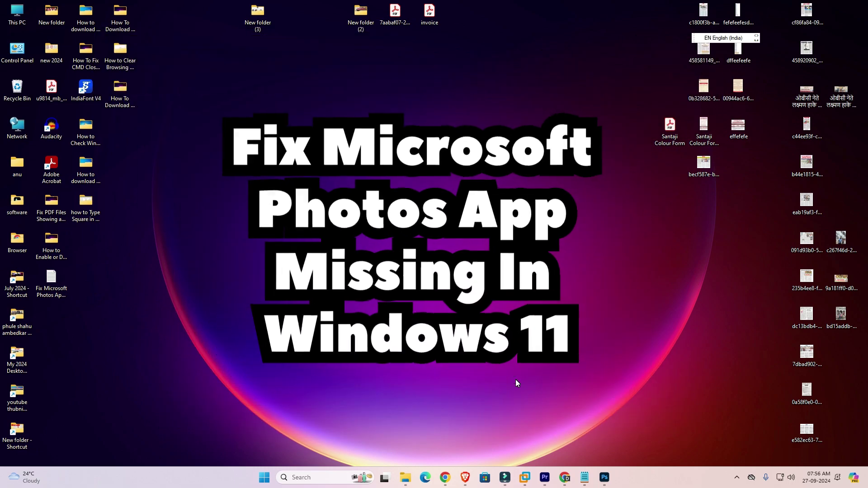
# - Copy the entire Photos re-registration command from the Notepad note
pyautogui.click(585, 478)
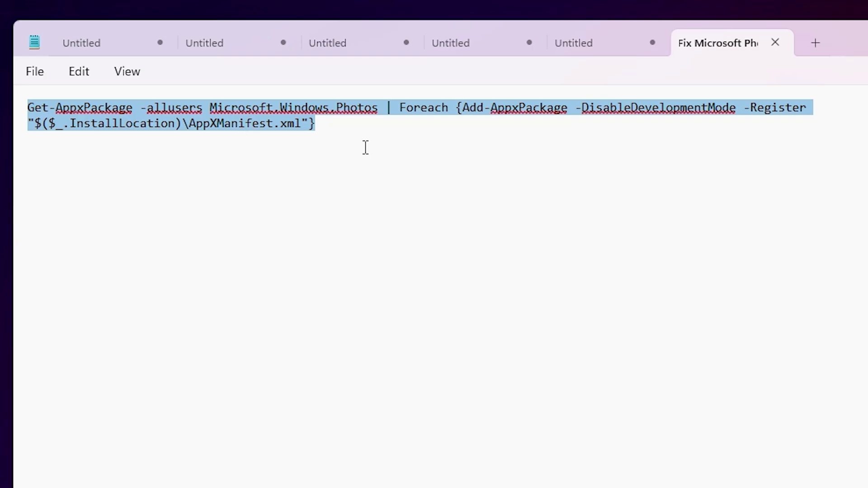
pyautogui.click(382, 140)
pyautogui.hotkey('ctrl', 'a')
pyautogui.rightClick(94, 103)
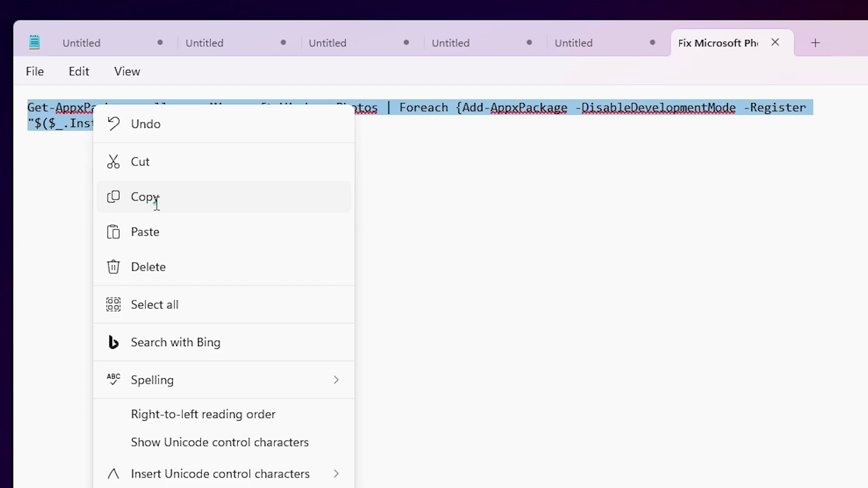
pyautogui.click(155, 205)
# - Minimize Notepad and run Windows PowerShell as administrator from a Start search for 'po'
pyautogui.click(600, 109)
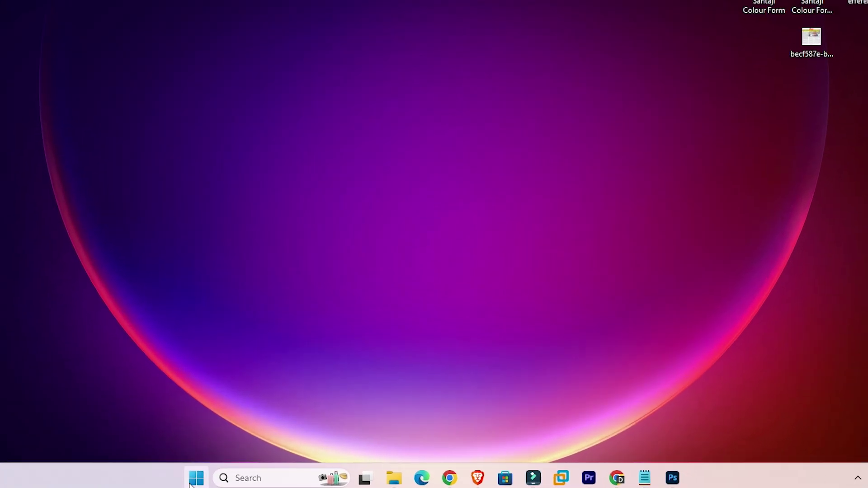
pyautogui.click(195, 478)
pyautogui.click(195, 478)
pyautogui.write('p')
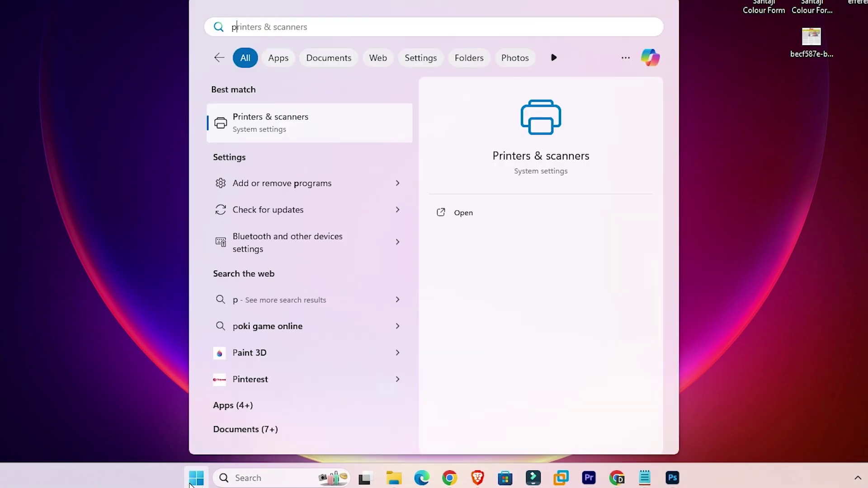
pyautogui.write('ow')
pyautogui.press('BackSpace')
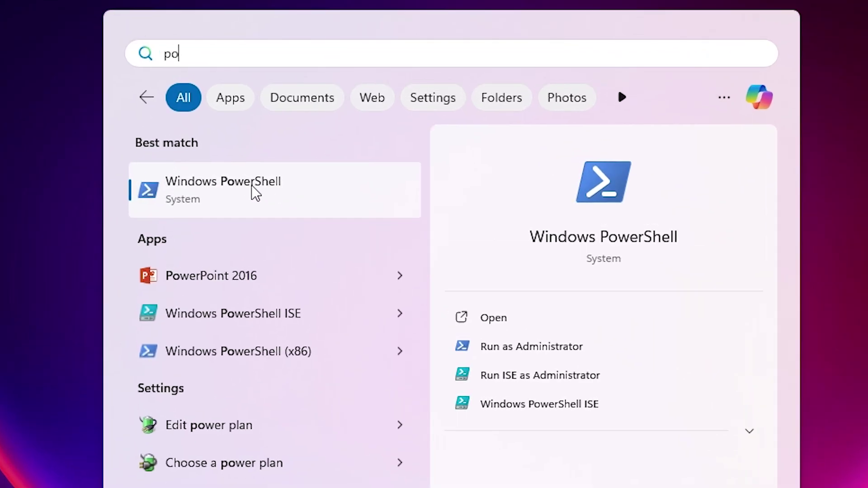
pyautogui.rightClick(255, 192)
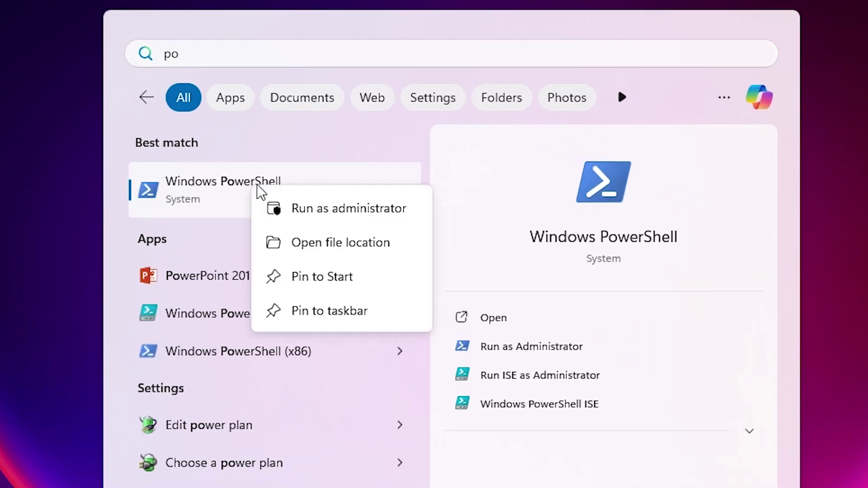
pyautogui.click(354, 213)
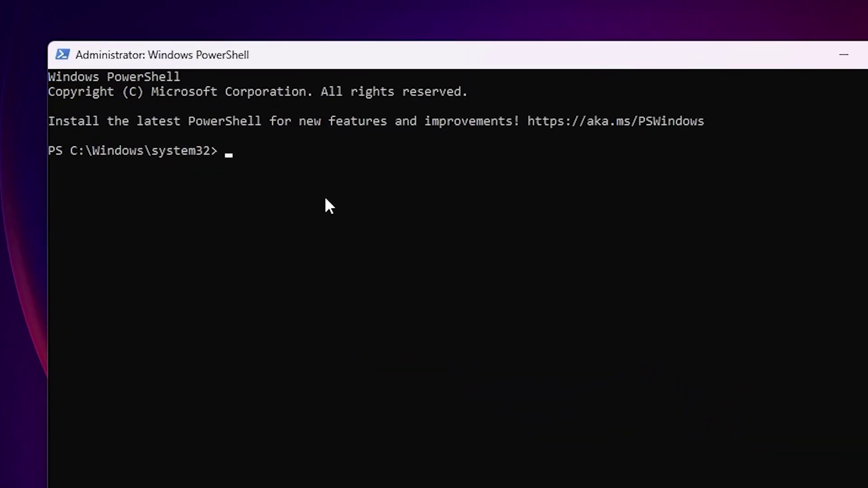
# - Paste and run the Get-AppxPackage Photos re-registration command at the admin prompt
pyautogui.hotkey('ctrl', 'v')
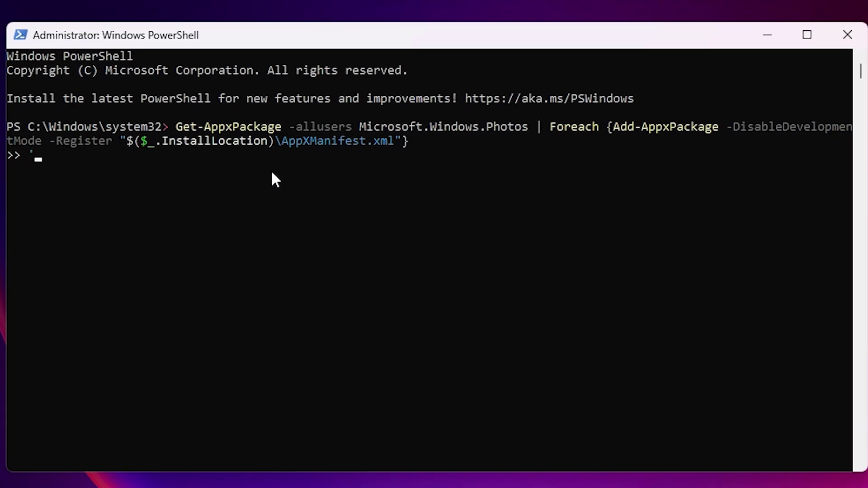
pyautogui.press('Return')
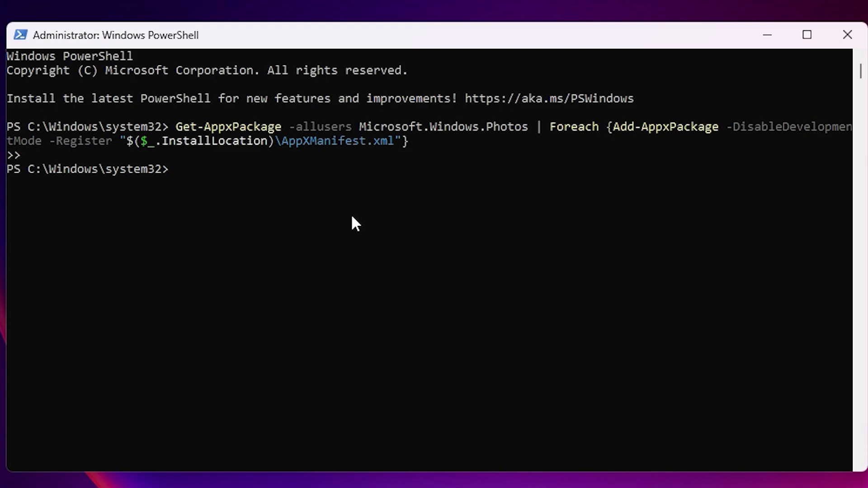
# - Close PowerShell and open the Start menu to search for 'pho'
pyautogui.click(848, 36)
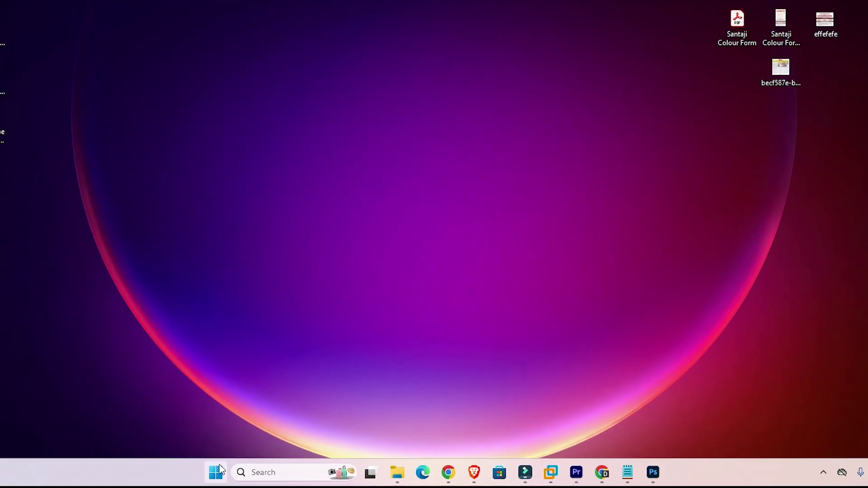
pyautogui.click(200, 467)
pyautogui.write('pho')
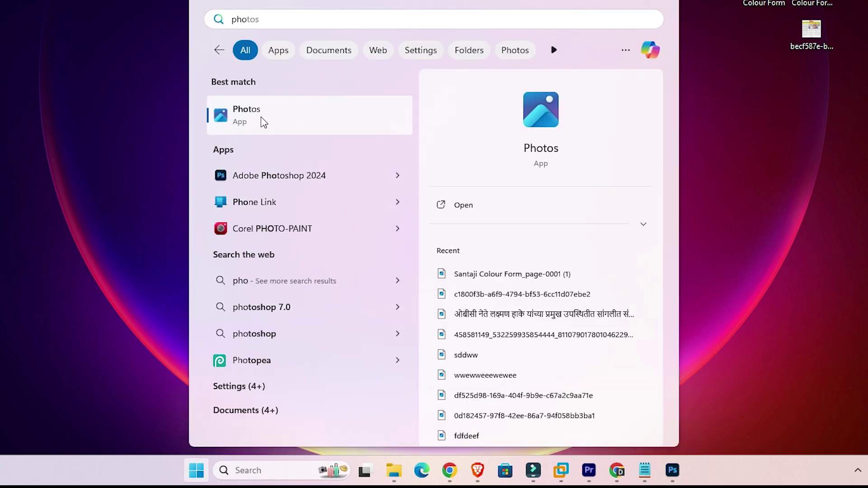
# - Launch Photos from the best-match search result
pyautogui.click(295, 126)
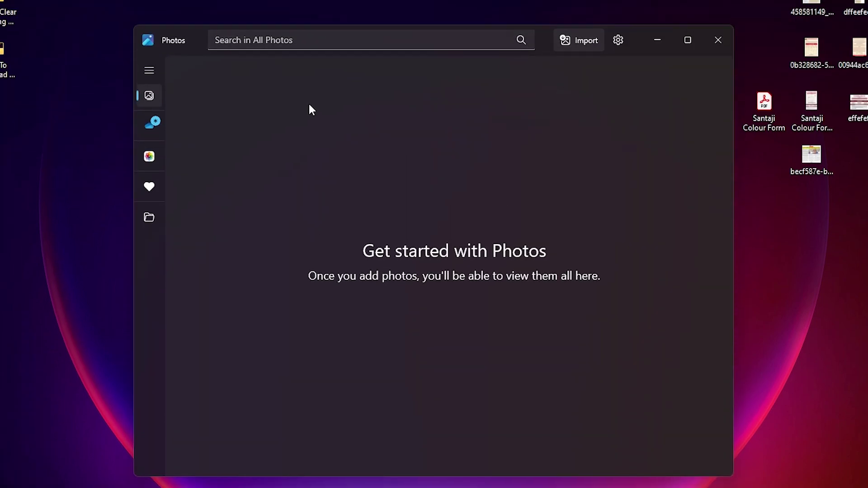